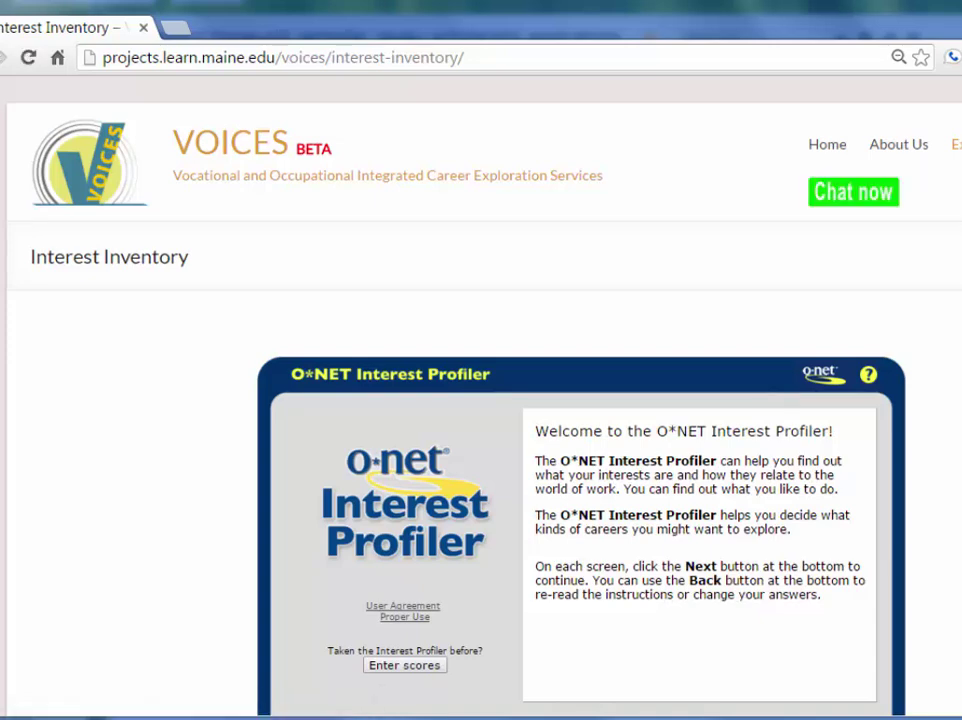
Step: Scroll down the VOICES Interest Inventory page until the profiler welcome box is fully visible
scroll(480, 450, down, 2)
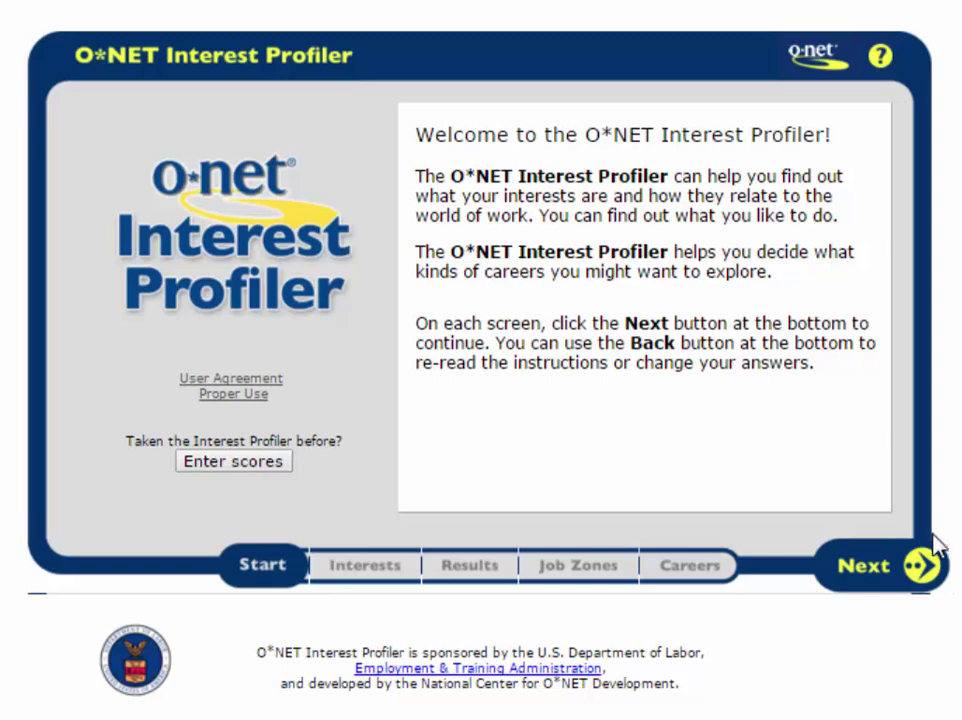
Step: Advance through the welcome, how-it-works, answering tips and not-a-test screens to question page 1
click(886, 574)
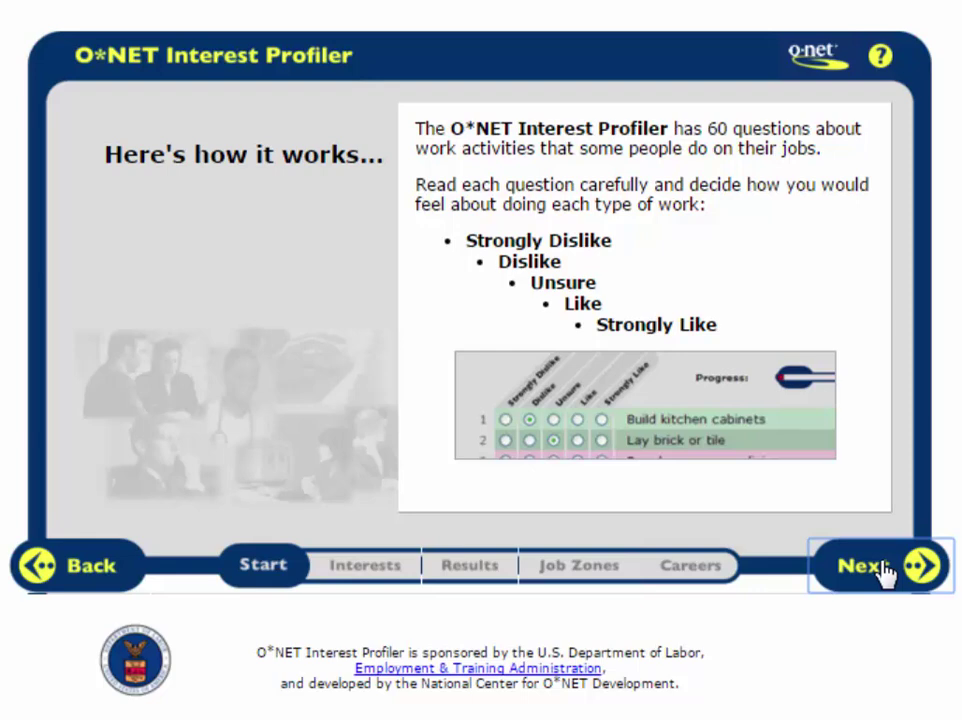
click(885, 572)
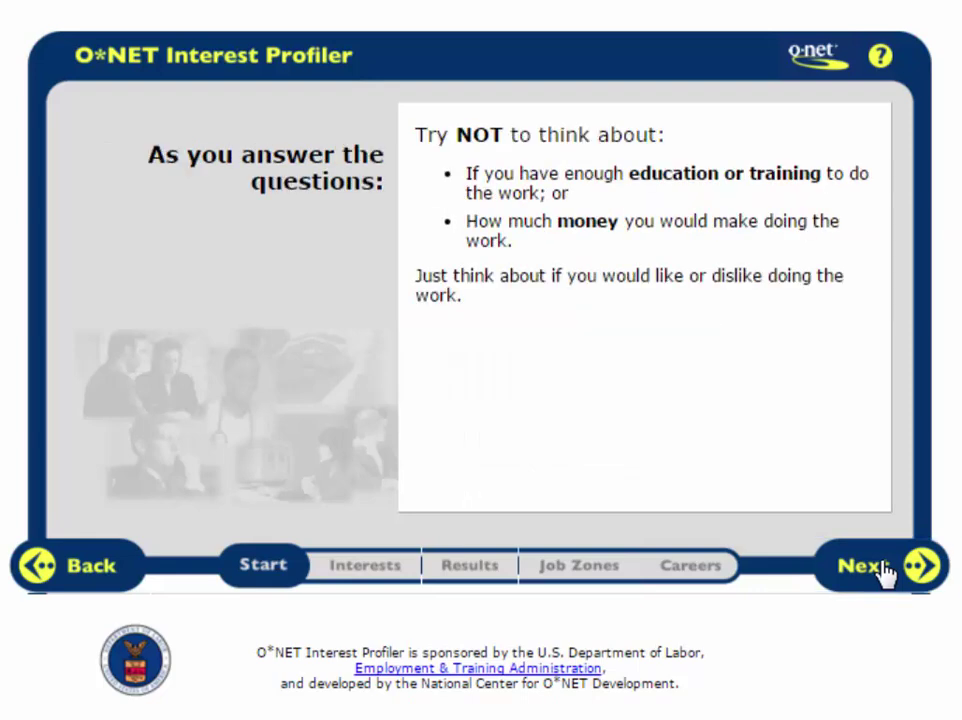
click(885, 572)
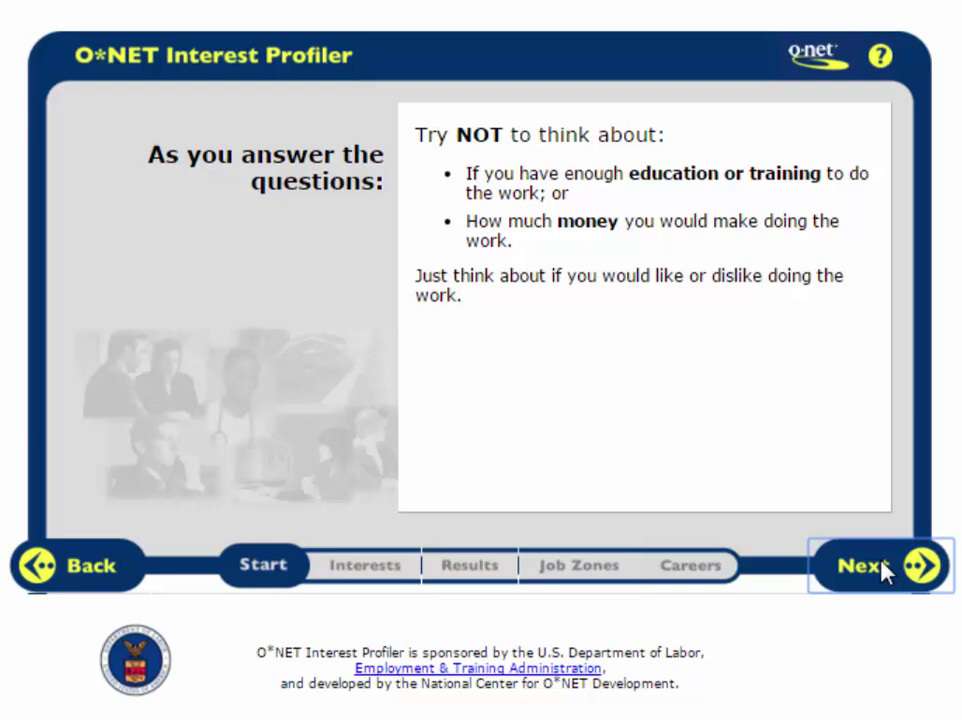
click(884, 570)
click(884, 570)
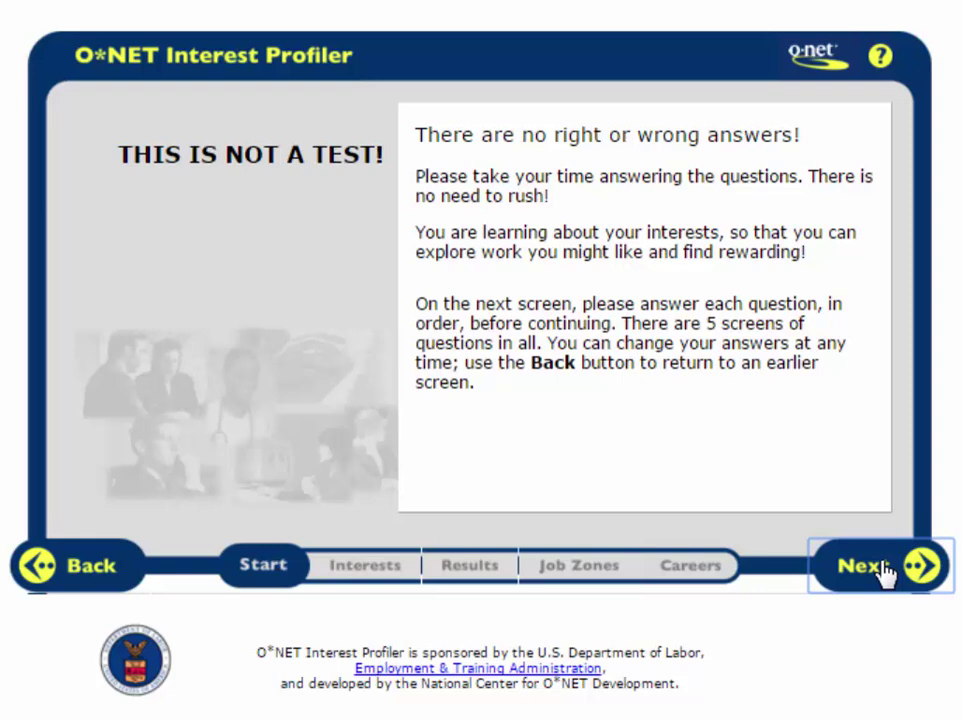
click(884, 575)
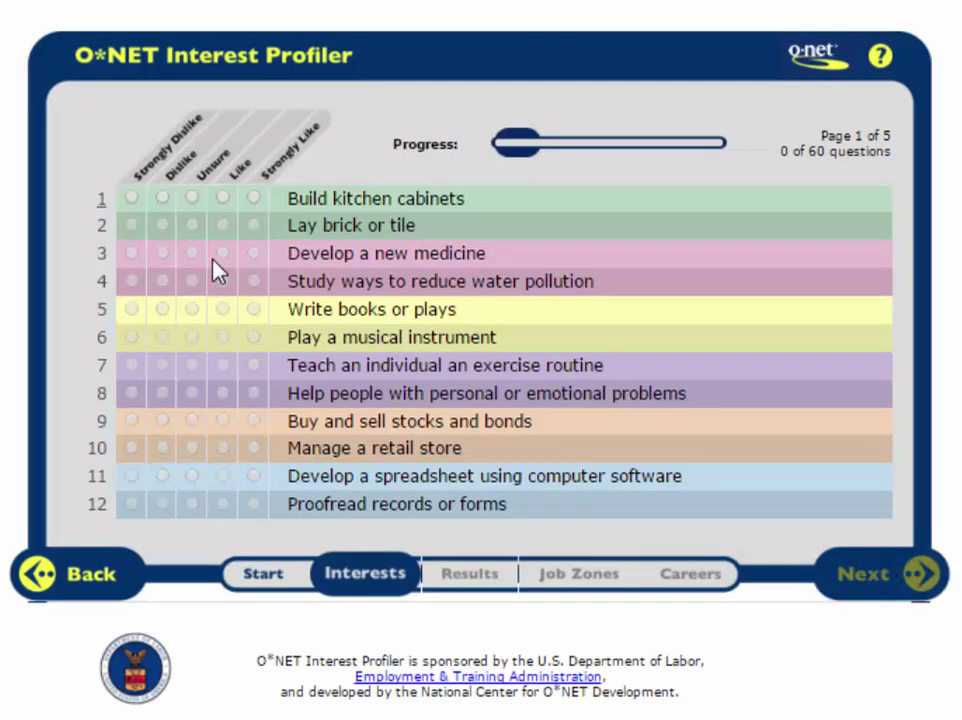
Step: Rate the first twelve activities, with Strongly Like for Write books or plays and Play a musical instrument
click(132, 198)
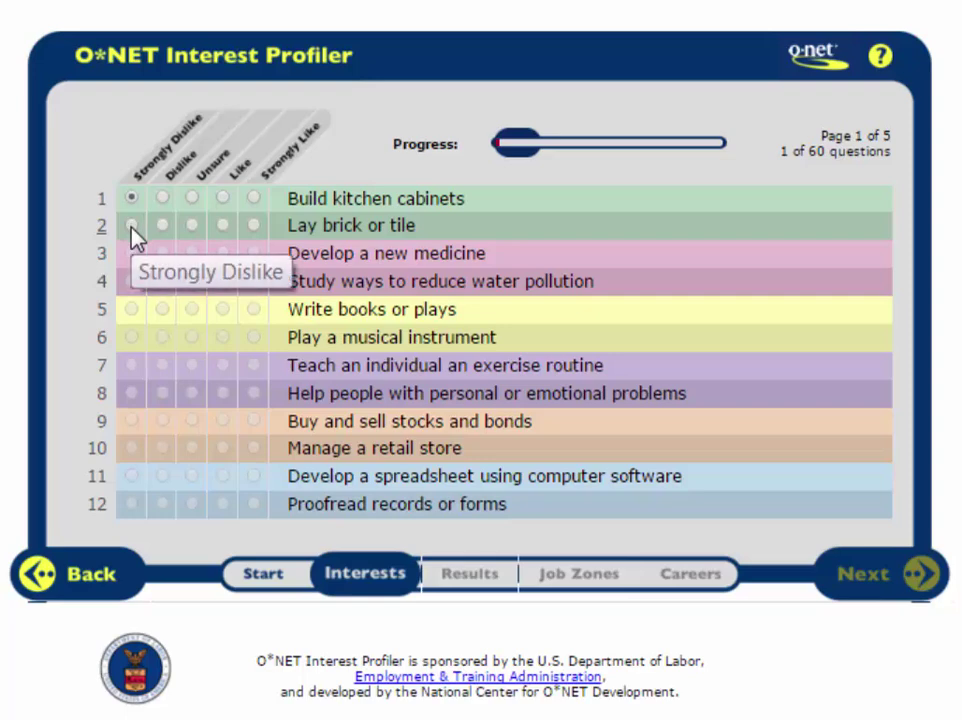
click(131, 226)
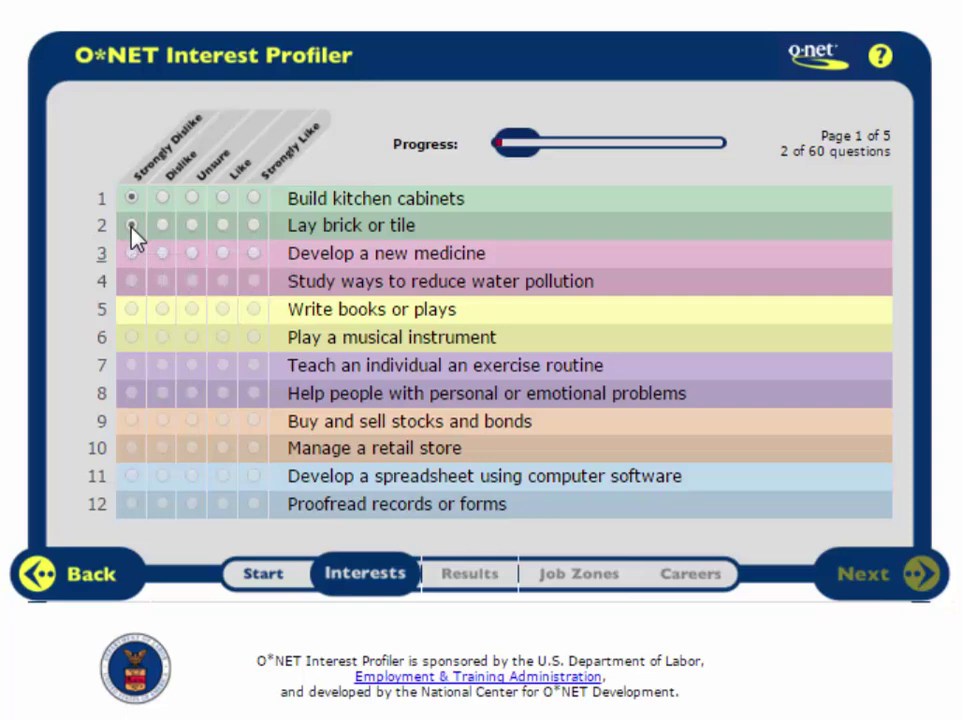
click(223, 254)
click(223, 281)
click(254, 309)
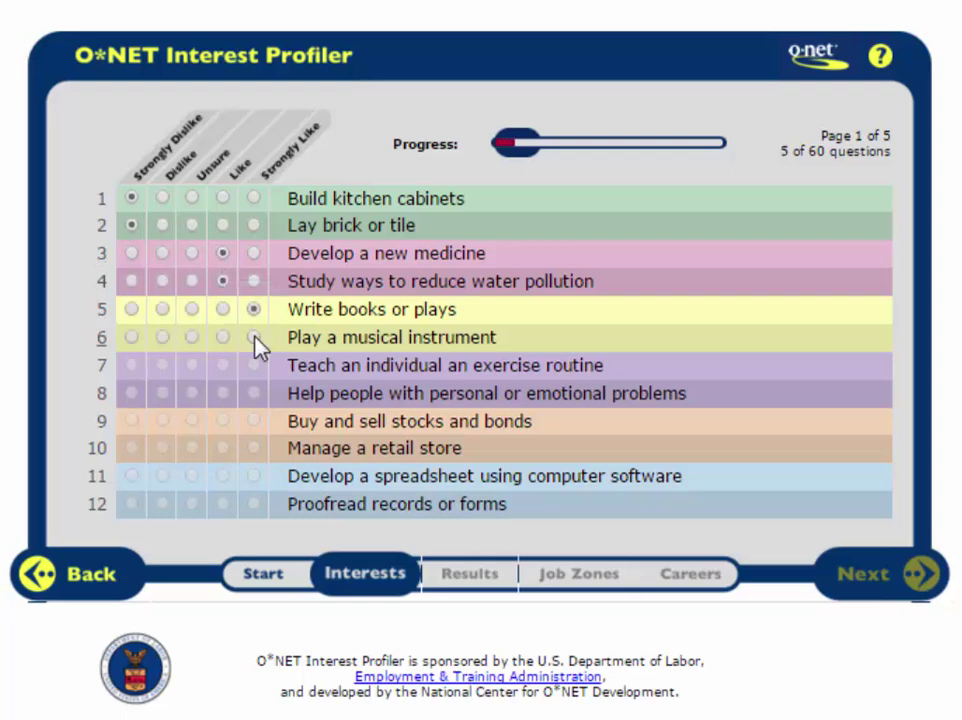
click(254, 337)
click(162, 365)
click(162, 393)
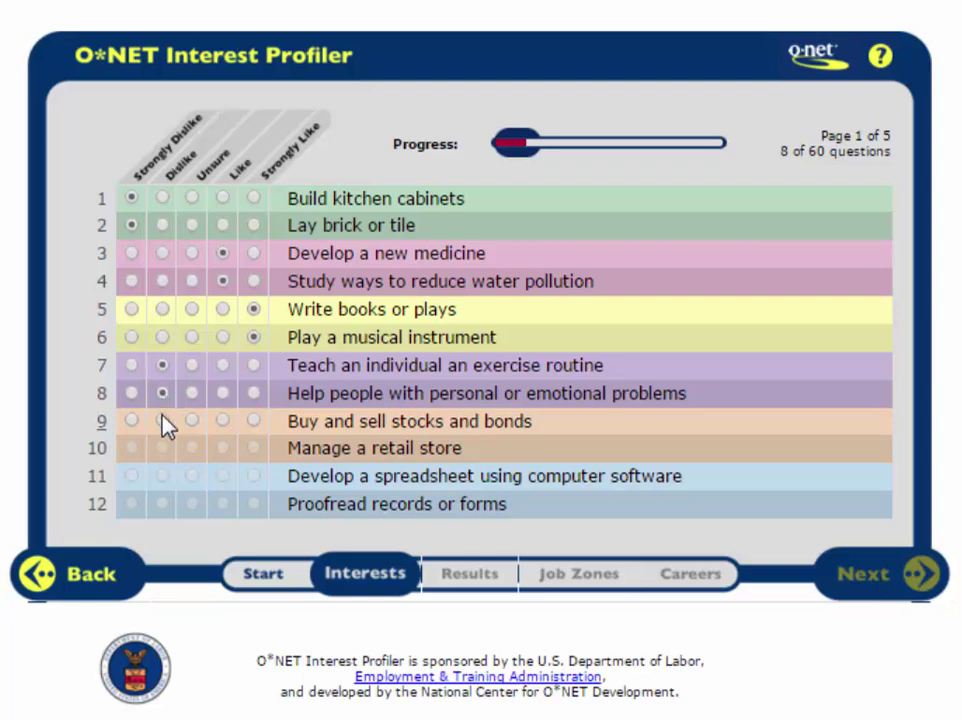
click(162, 421)
click(131, 448)
click(223, 476)
click(131, 504)
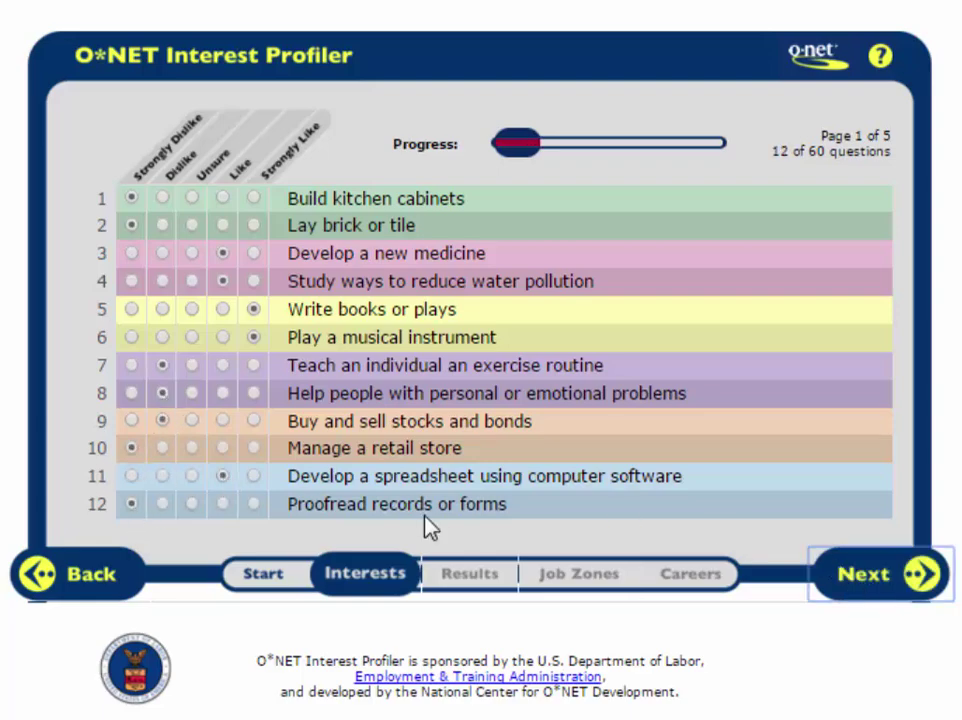
Step: Rate page 2's activities, with Strongly Like for Compose or arrange music and Draw pictures
click(162, 197)
click(162, 225)
click(162, 253)
click(223, 281)
click(254, 309)
click(254, 337)
click(223, 365)
click(162, 393)
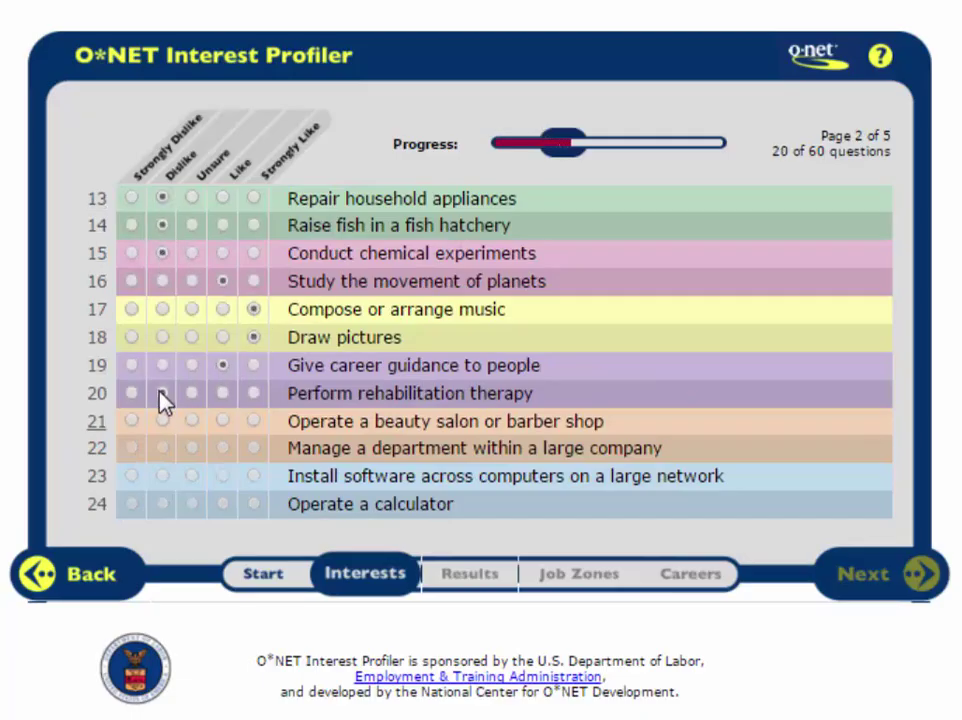
click(162, 421)
click(223, 448)
click(223, 476)
click(874, 592)
Step: Rate page 3's activities, with Strongly Like for investigating fires and creating movie special effects
click(162, 197)
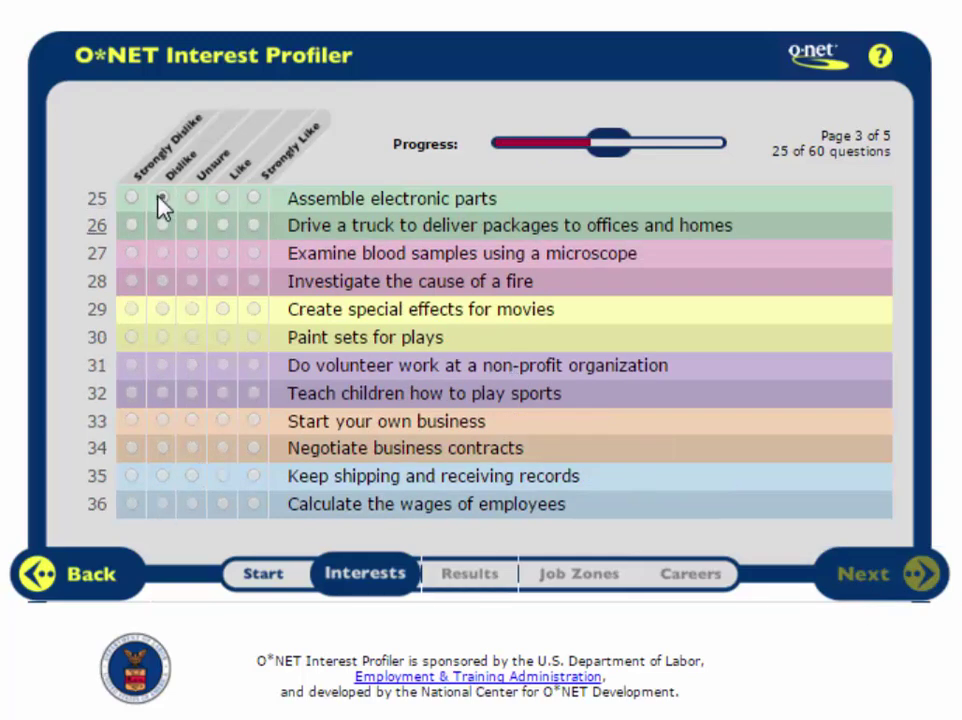
click(223, 225)
click(223, 253)
click(254, 281)
click(254, 309)
click(223, 337)
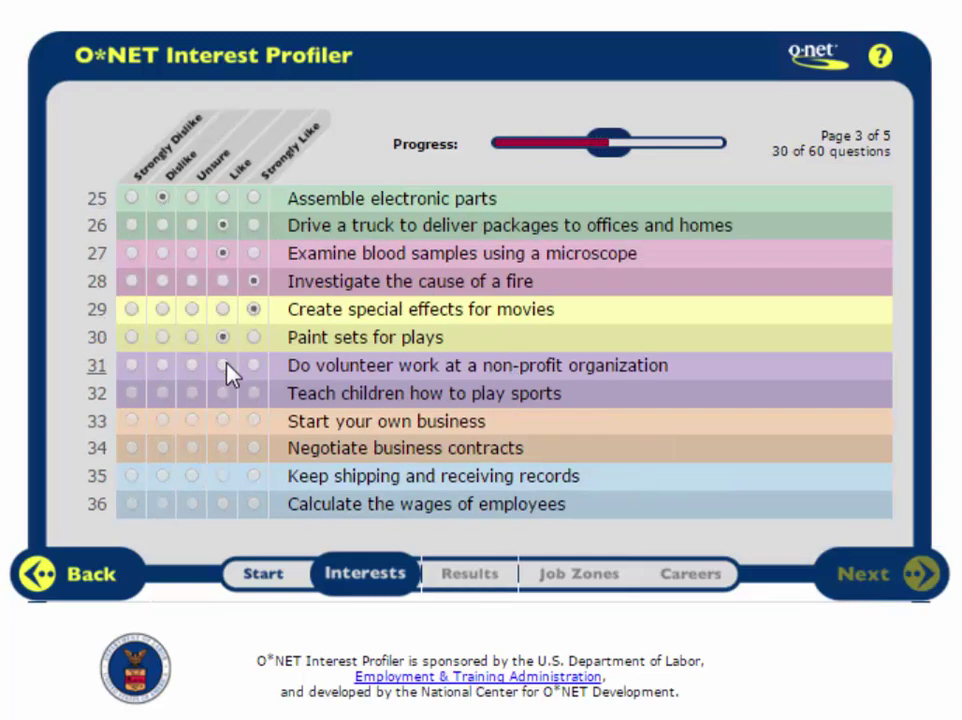
click(223, 365)
click(131, 393)
click(223, 421)
click(223, 448)
click(131, 476)
click(162, 504)
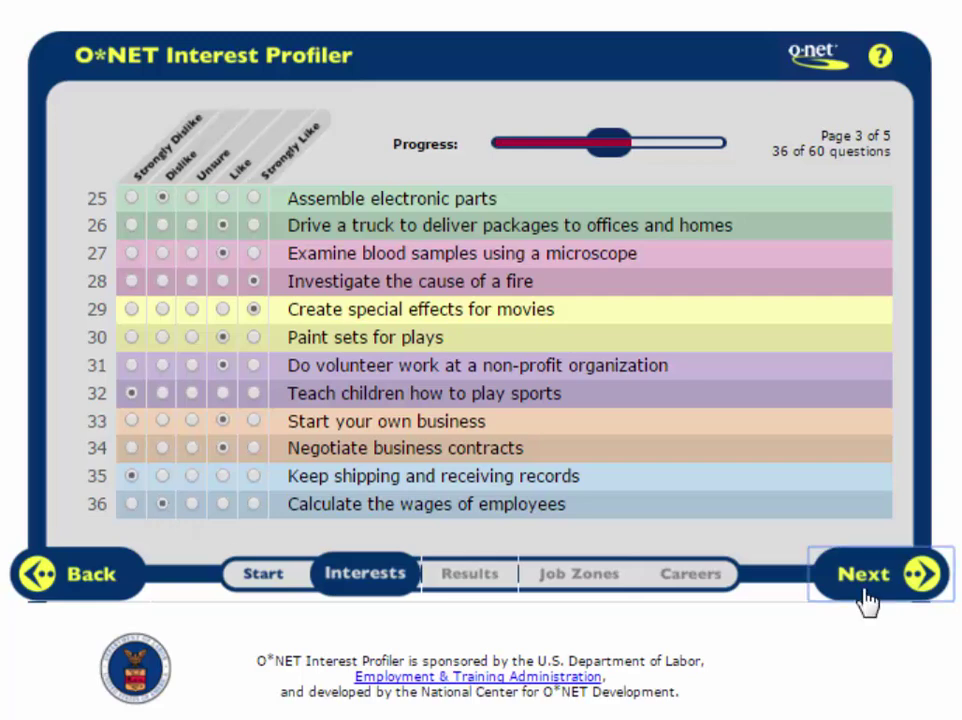
click(866, 580)
Step: Rate page 4's activities, with Strongly Like for scriptwriting and Like for most science items
click(223, 197)
click(162, 225)
click(223, 253)
click(223, 281)
click(254, 309)
click(223, 337)
click(223, 365)
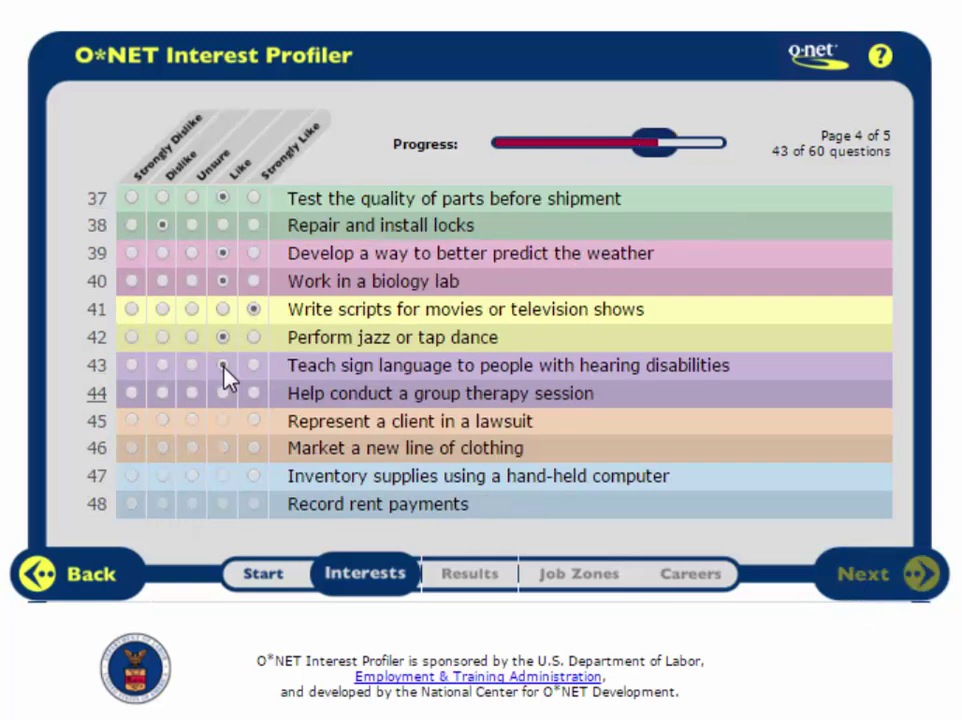
click(162, 393)
click(223, 421)
click(223, 448)
click(162, 476)
click(131, 504)
click(866, 574)
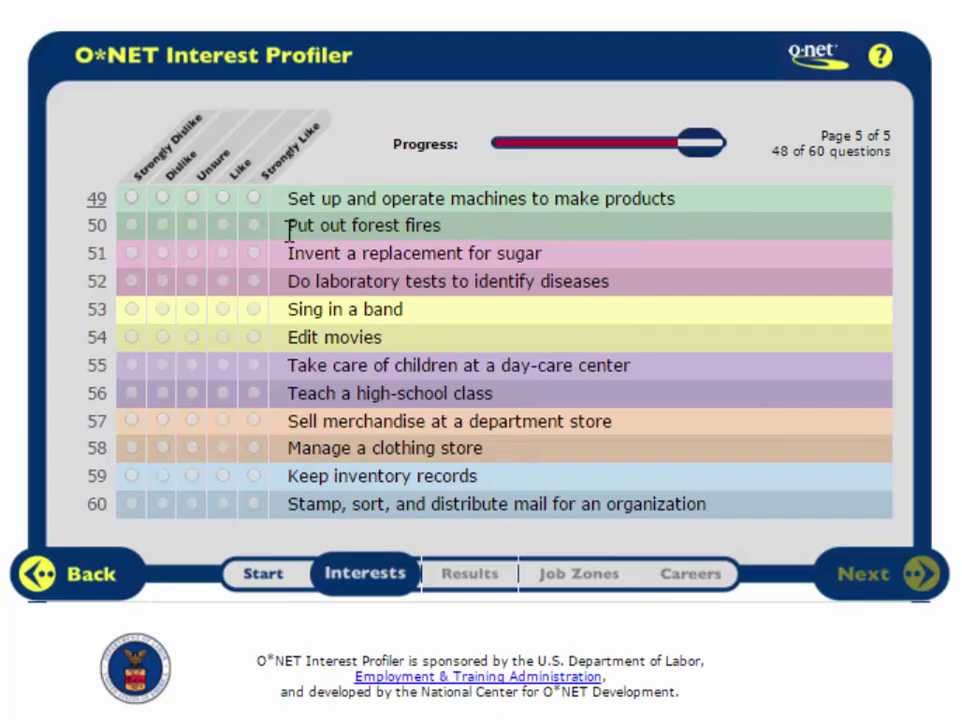
Step: Rate the last twelve activities, with Strongly Like for Sing in a band and Edit movies, and finish
click(162, 197)
click(131, 225)
click(223, 253)
click(223, 281)
click(254, 309)
click(254, 337)
click(131, 365)
click(223, 393)
click(162, 421)
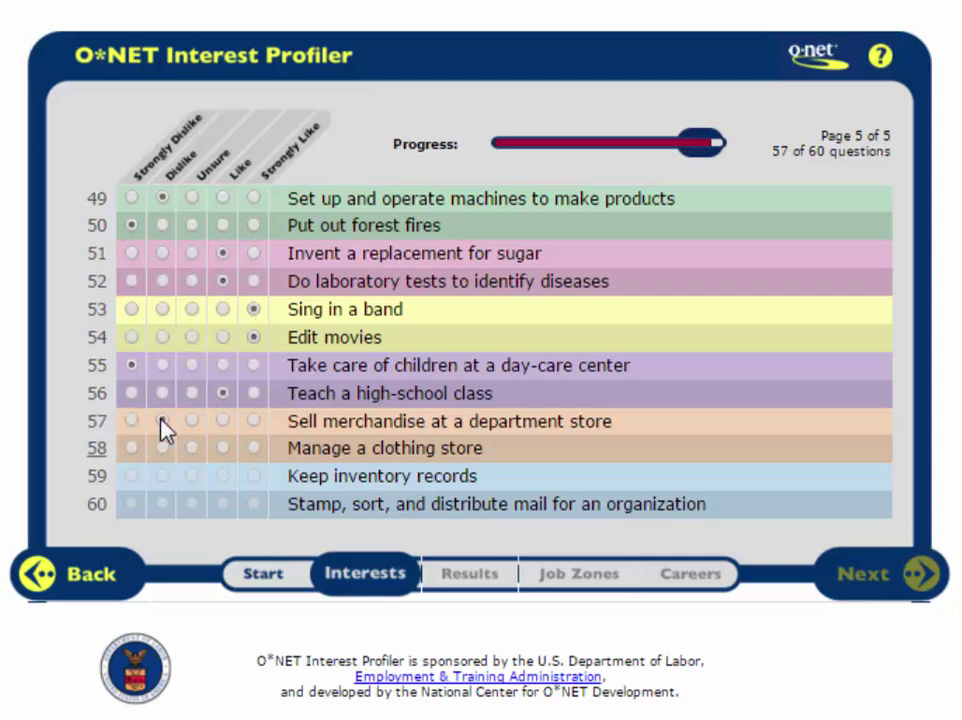
click(162, 448)
click(162, 476)
click(131, 504)
click(884, 597)
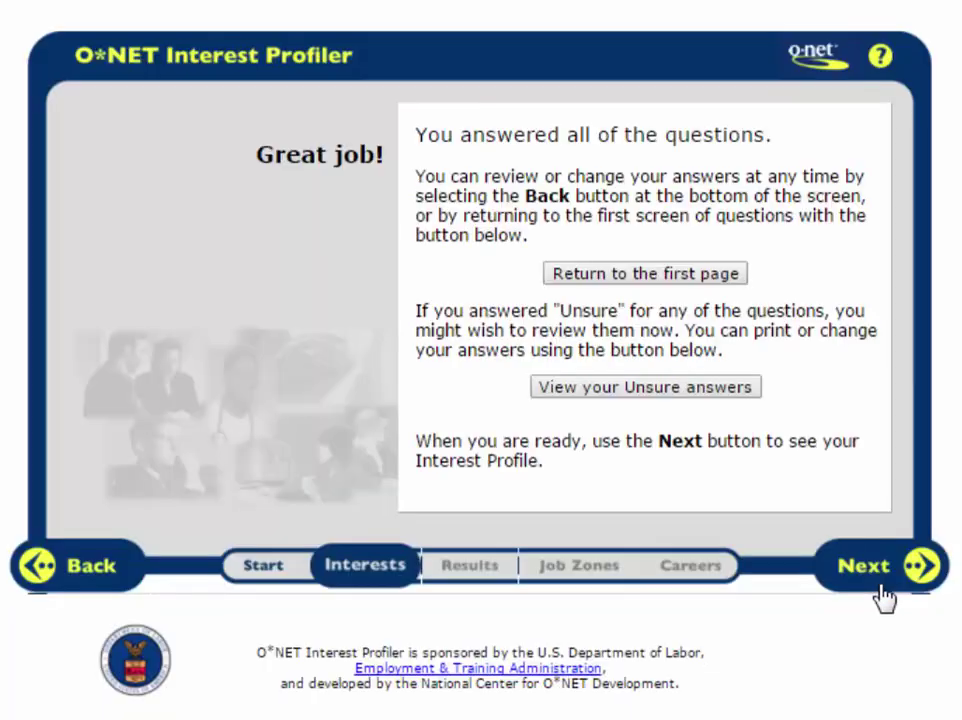
Step: View the results (Artistic 38, Investigative 29), then read and close the Investigative description
click(884, 590)
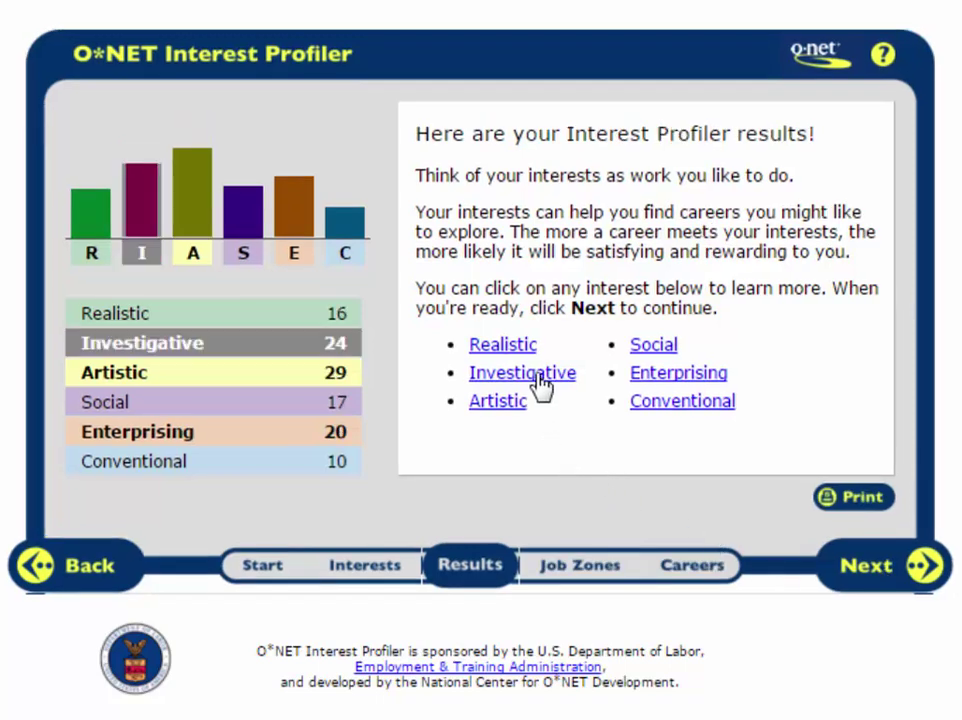
click(537, 376)
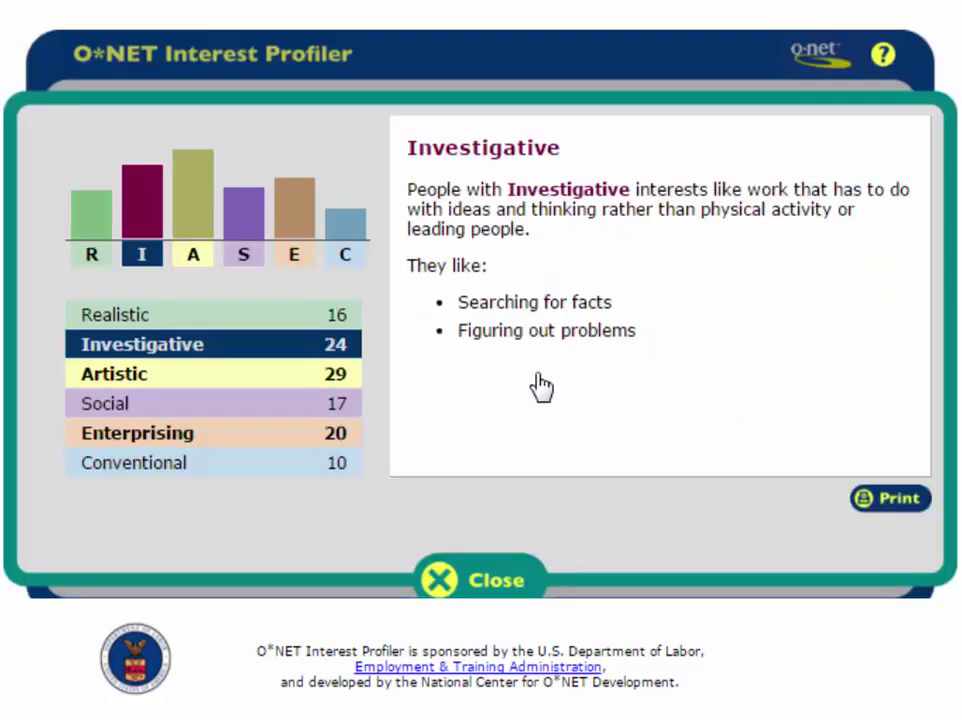
scroll(540, 386, up, 3)
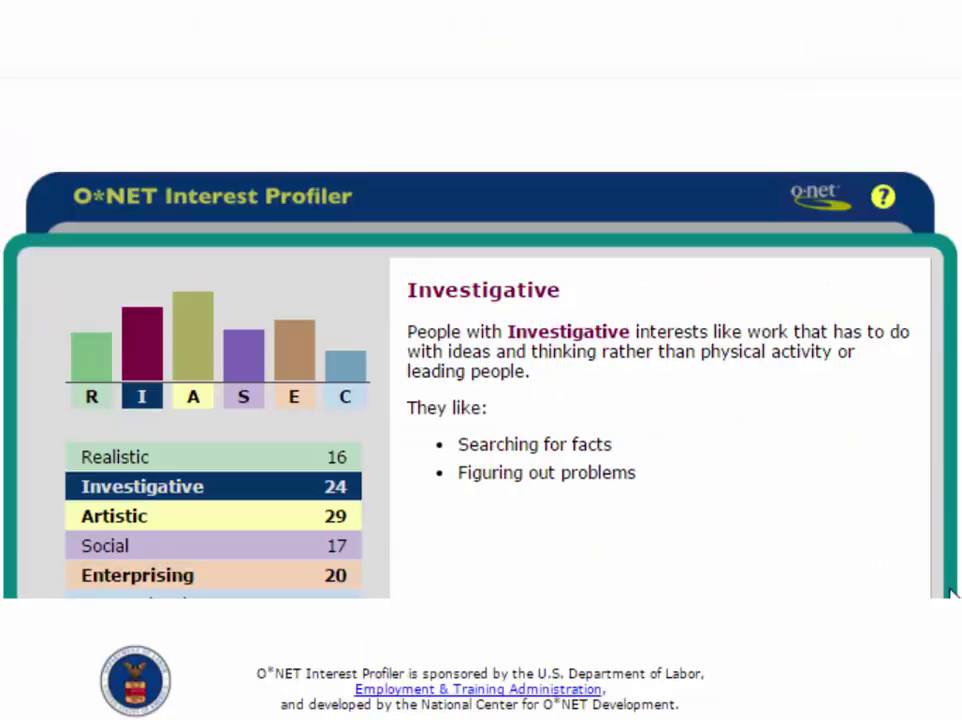
scroll(952, 592, down, 3)
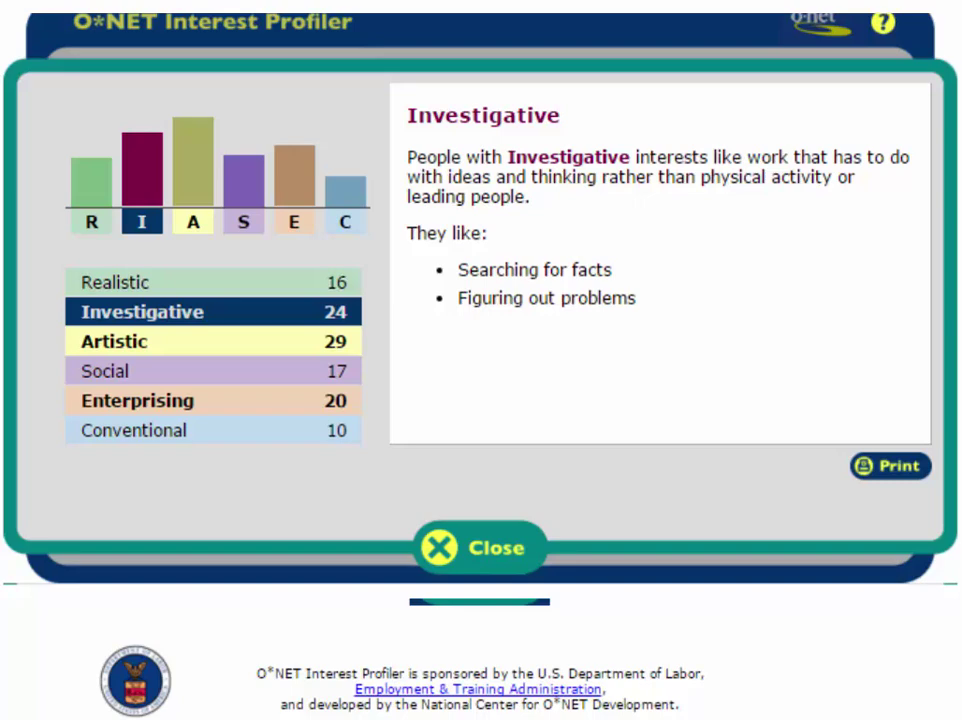
scroll(480, 360, down, 3)
scroll(480, 360, up, 3)
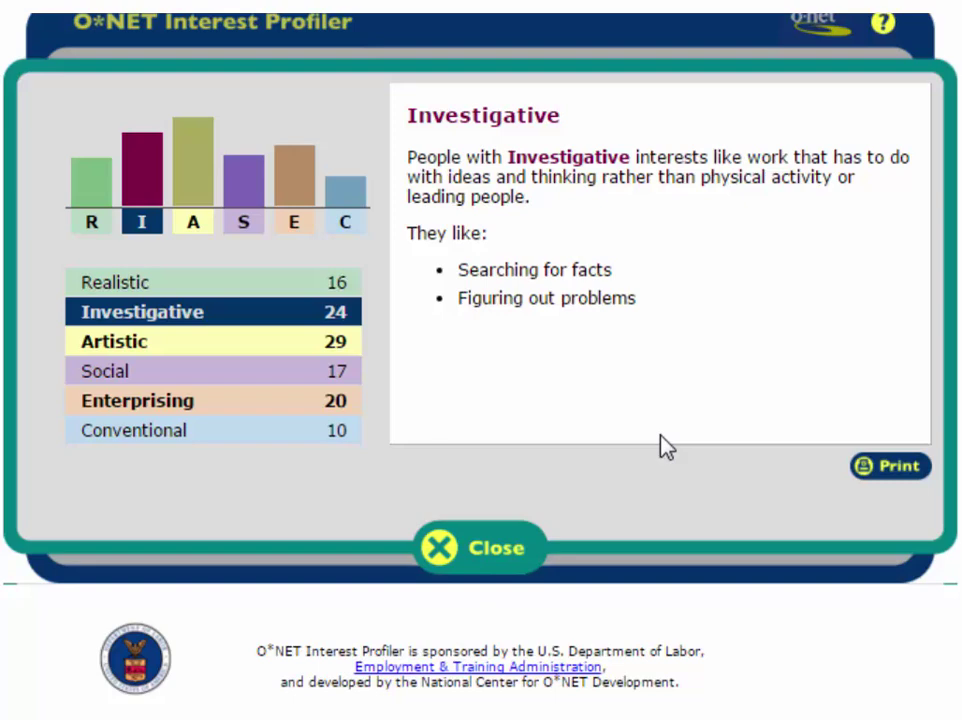
click(509, 553)
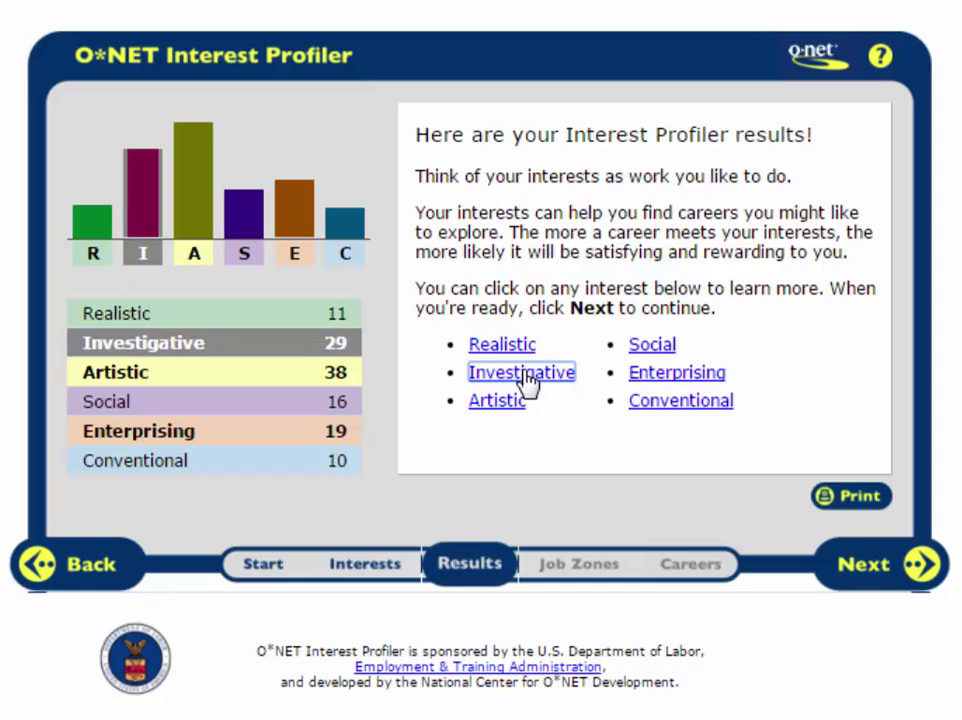
Step: Go through the Job Zone introductions and read the Job Zone Two 'some job preparation' details
click(867, 575)
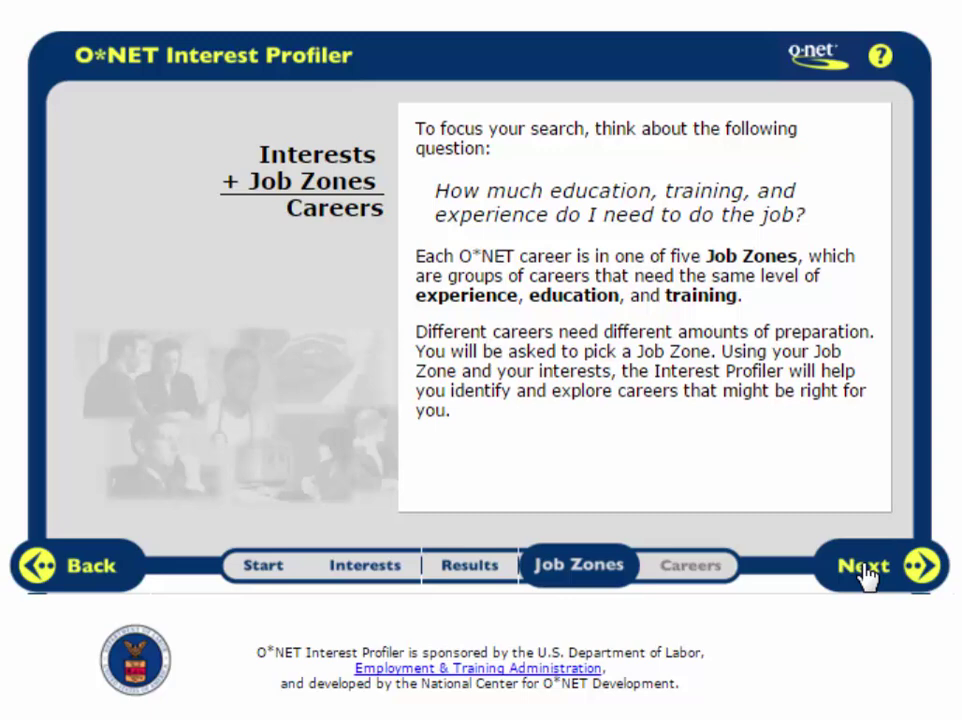
click(866, 576)
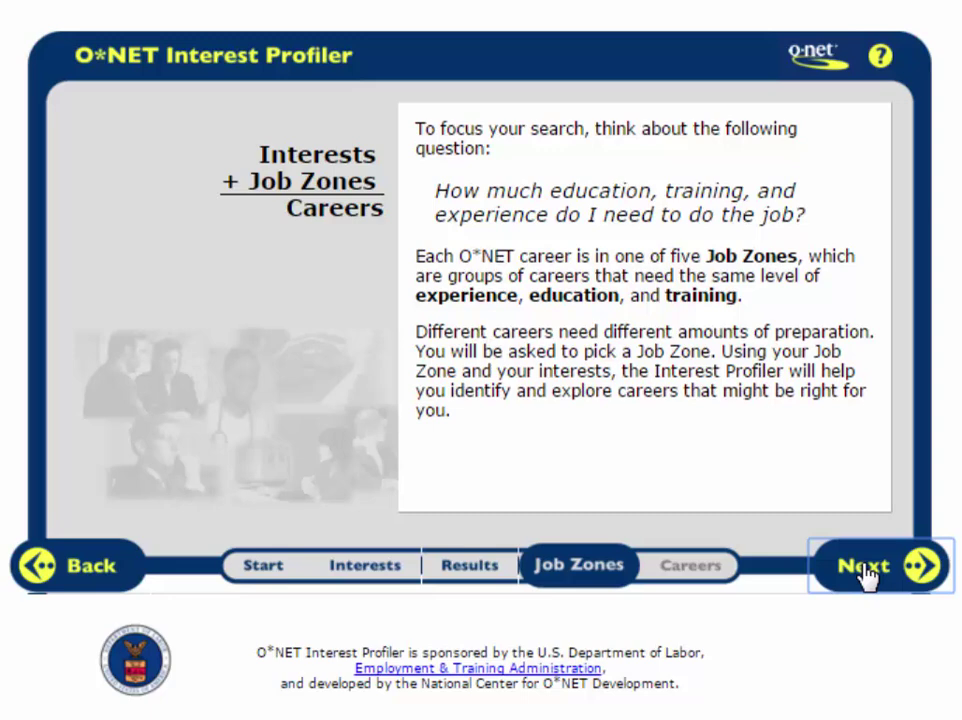
click(866, 576)
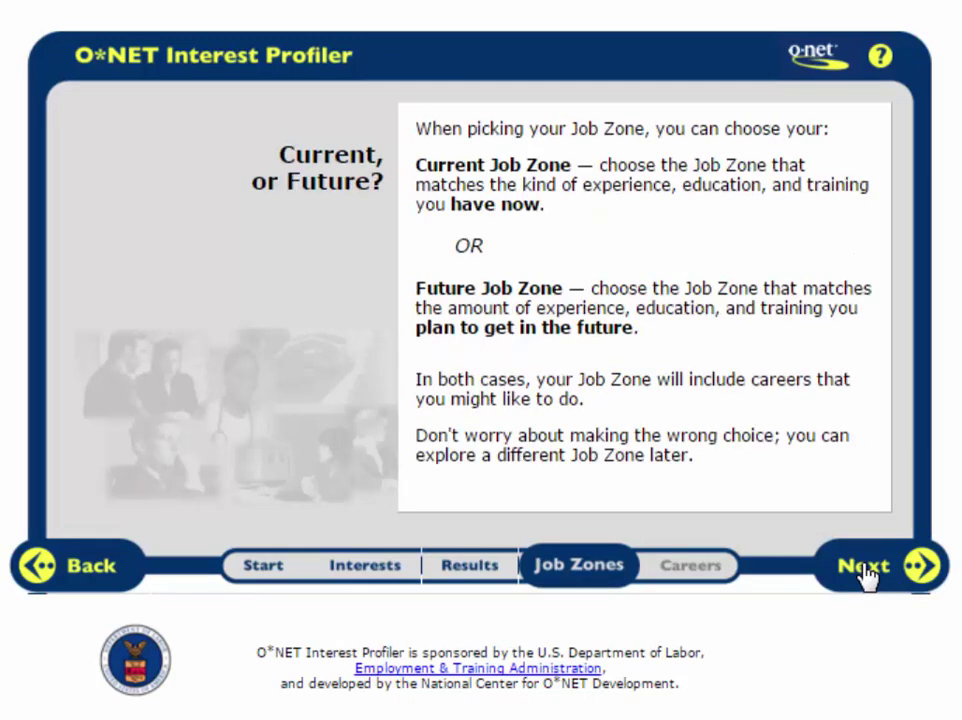
click(866, 577)
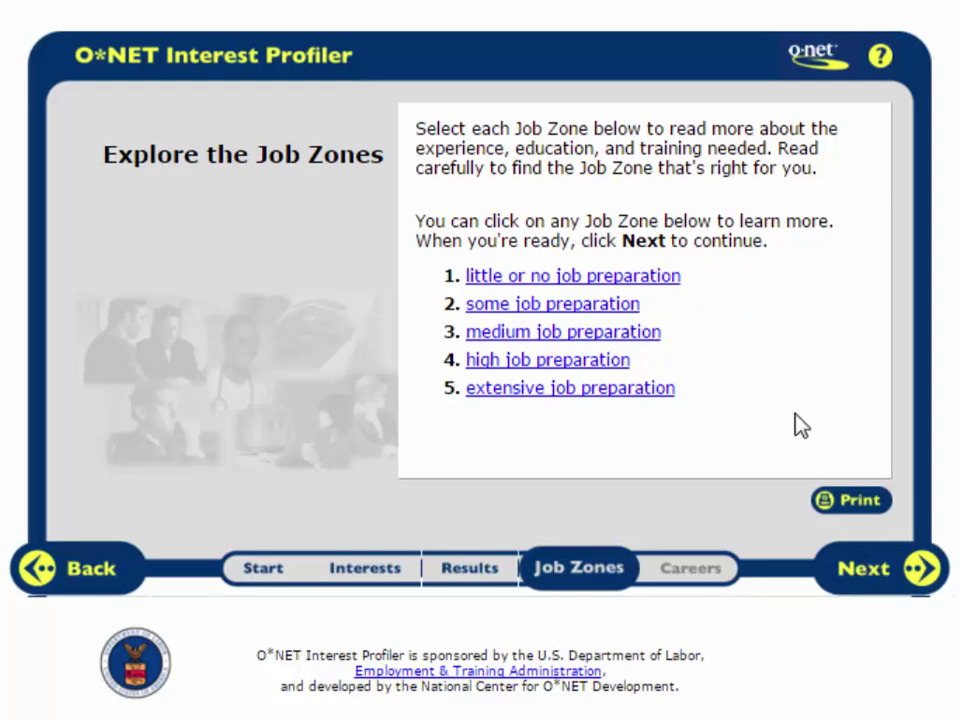
click(614, 318)
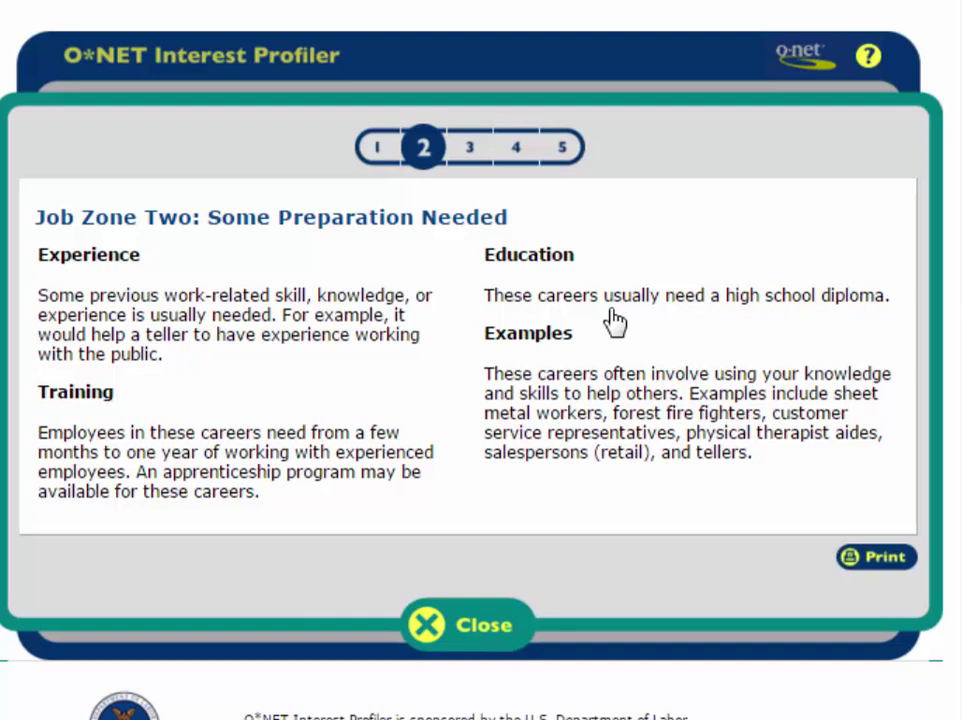
click(487, 628)
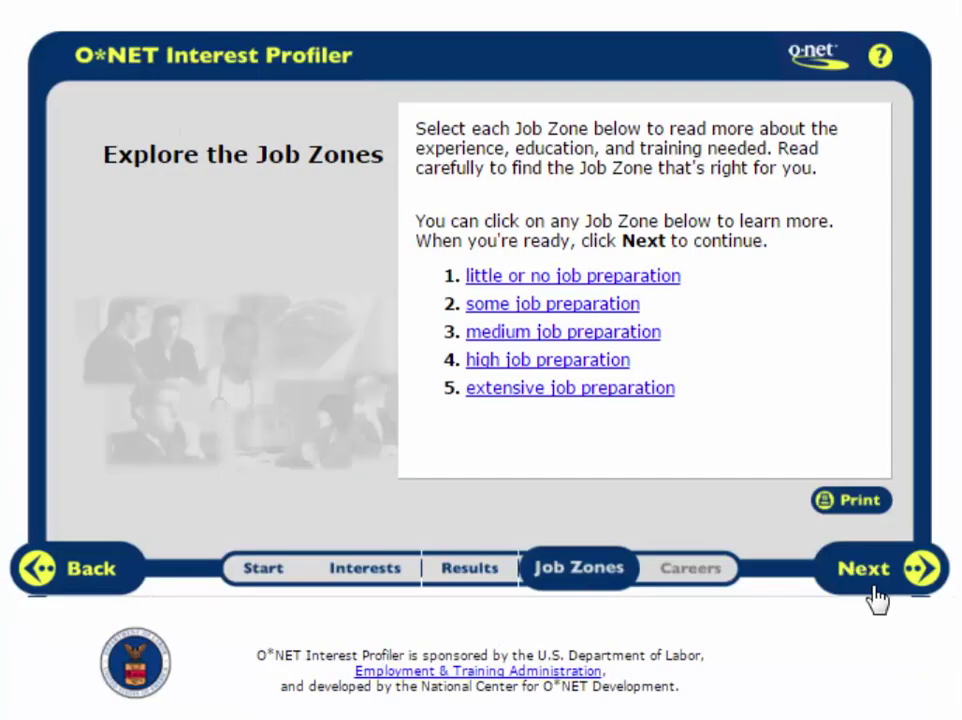
click(873, 586)
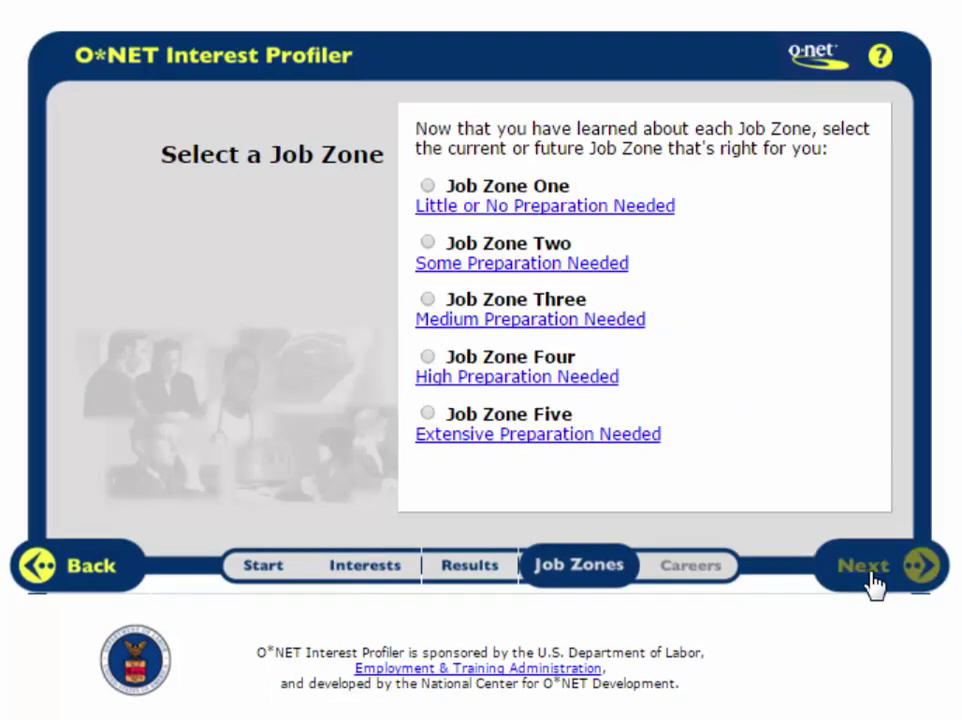
Step: Choose Job Zone Three and continue past the summary to the matching careers list
click(427, 299)
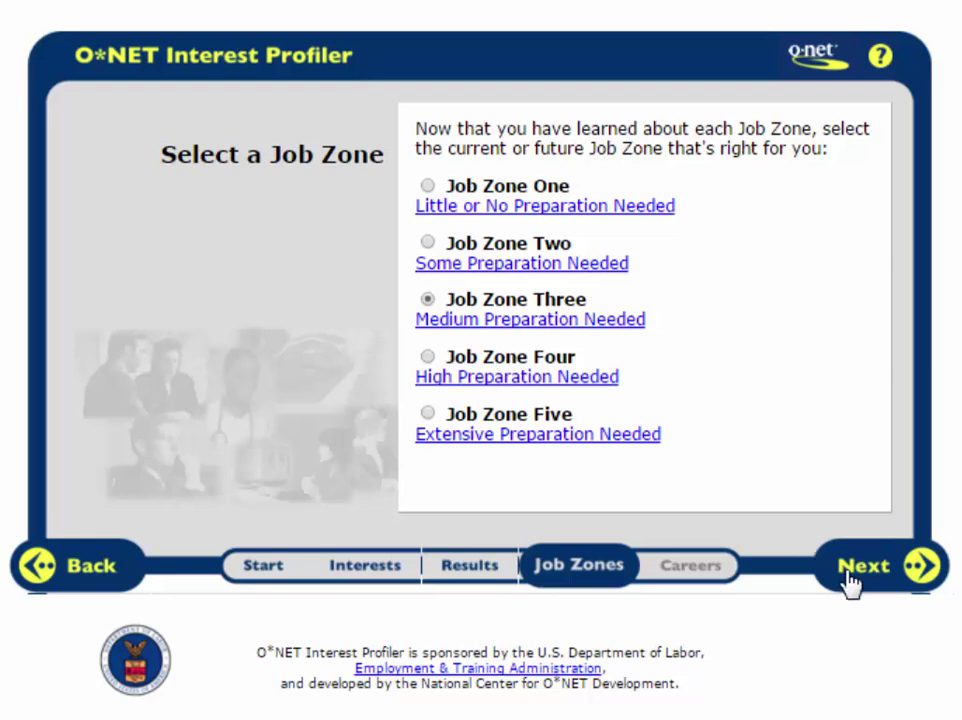
click(798, 578)
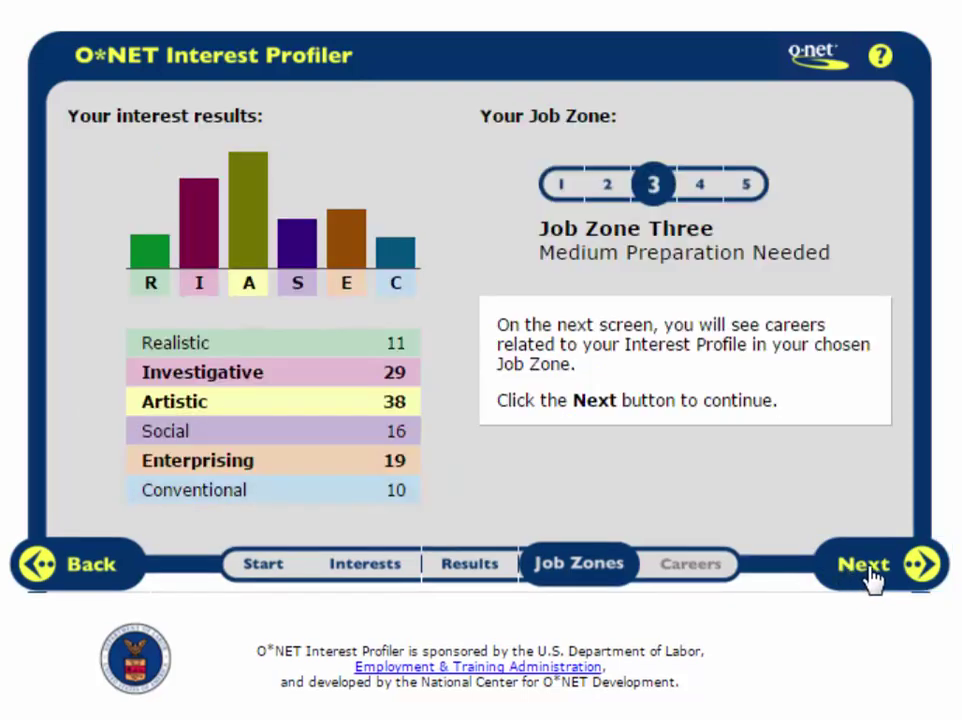
click(874, 580)
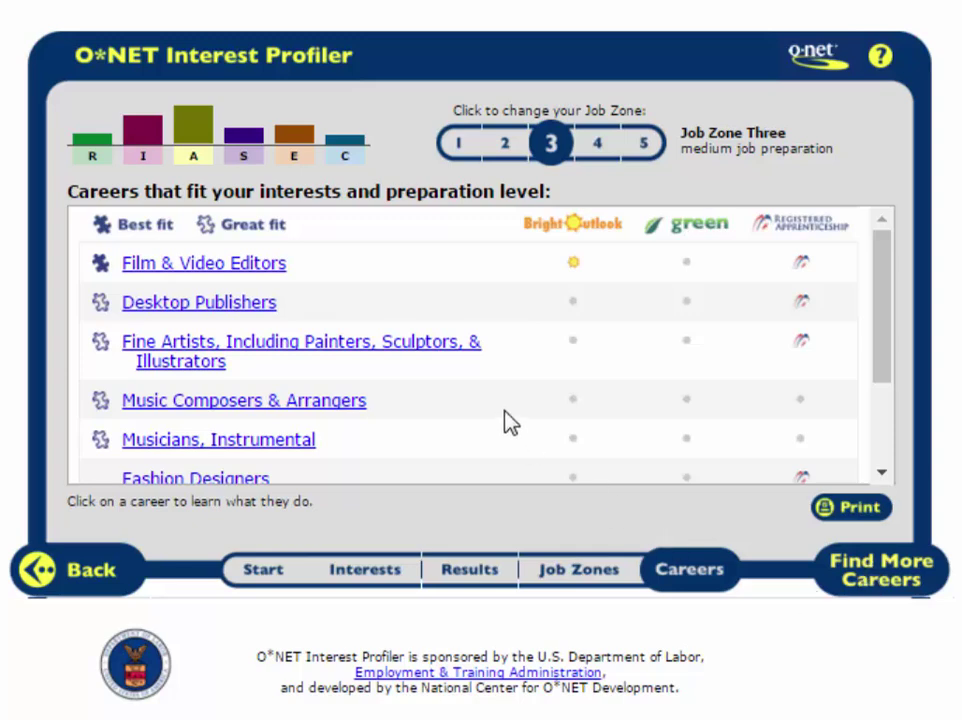
Step: Switch the career list to Job Zone Four and open the Architects career profile
scroll(511, 422, up, 1)
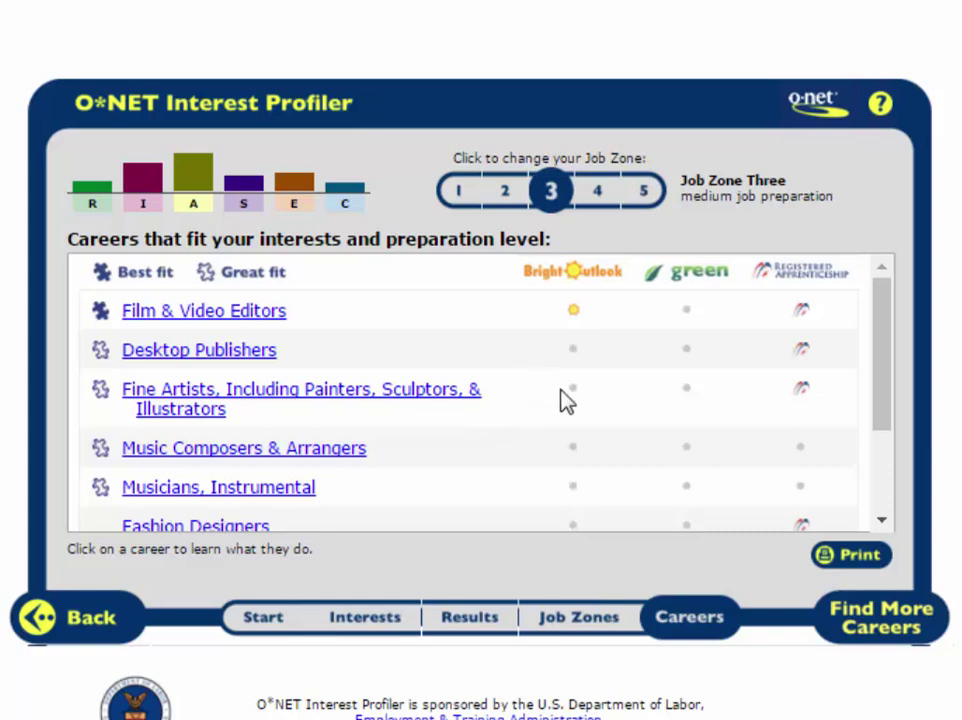
click(598, 192)
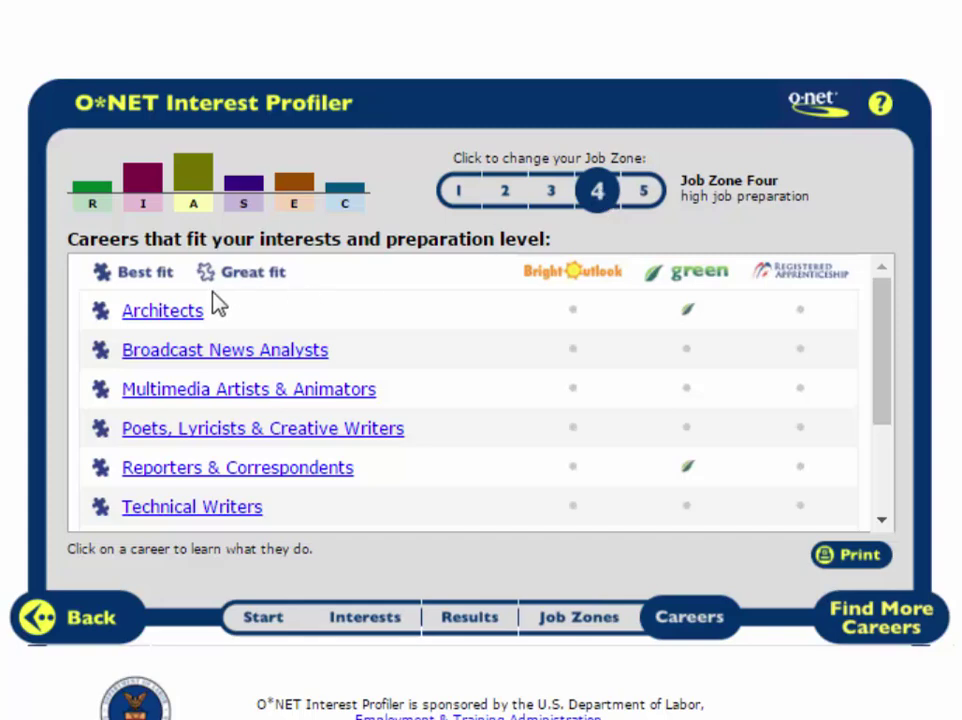
click(164, 316)
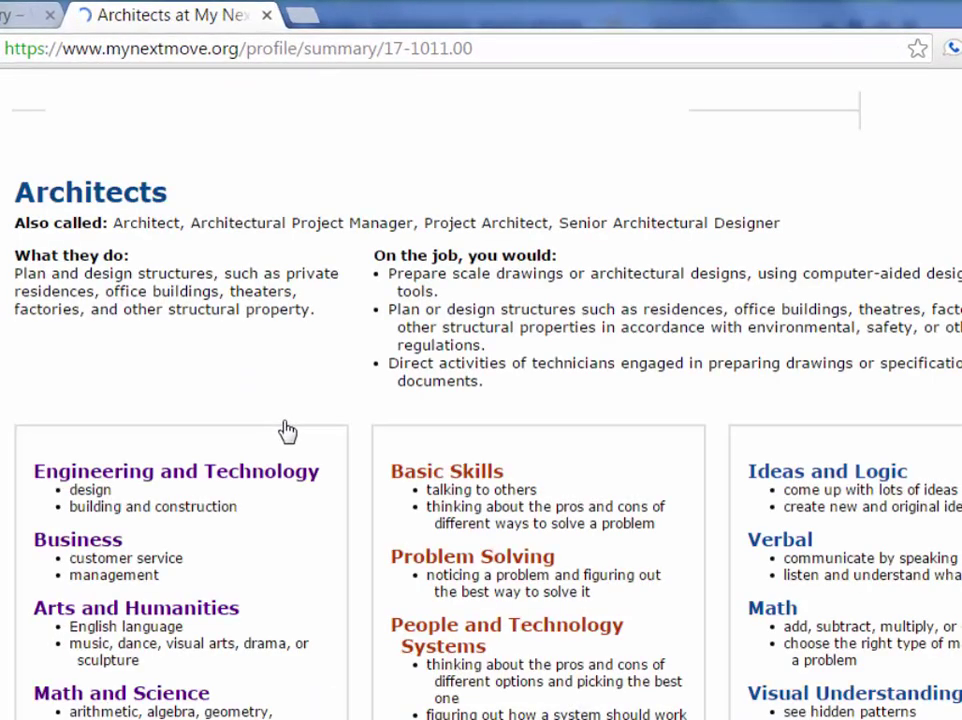